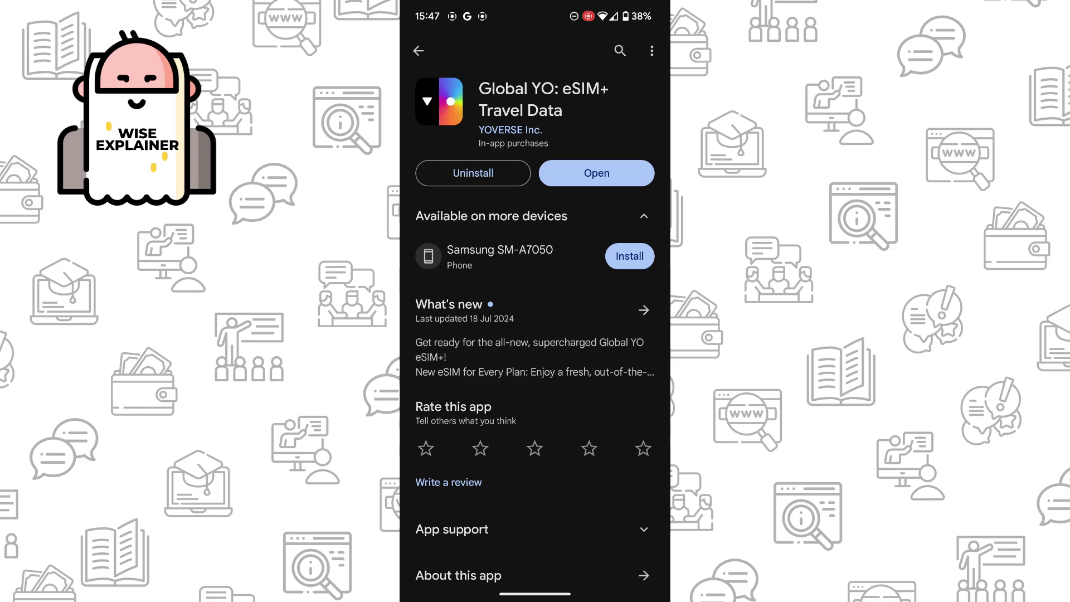
Step: Launch Global YO and open the eSIM Shop's local country list
{"action": "left_click", "coordinate": [596, 173]}
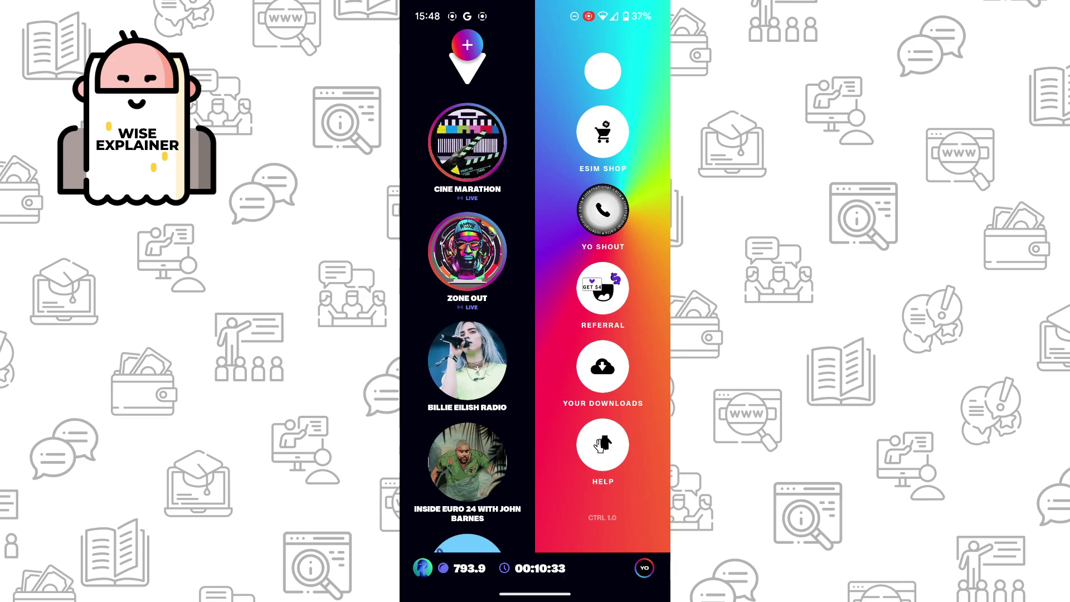
{"action": "left_click", "coordinate": [603, 132]}
{"action": "scroll", "coordinate": [585, 334], "scroll_direction": "down", "scroll_amount": 5}
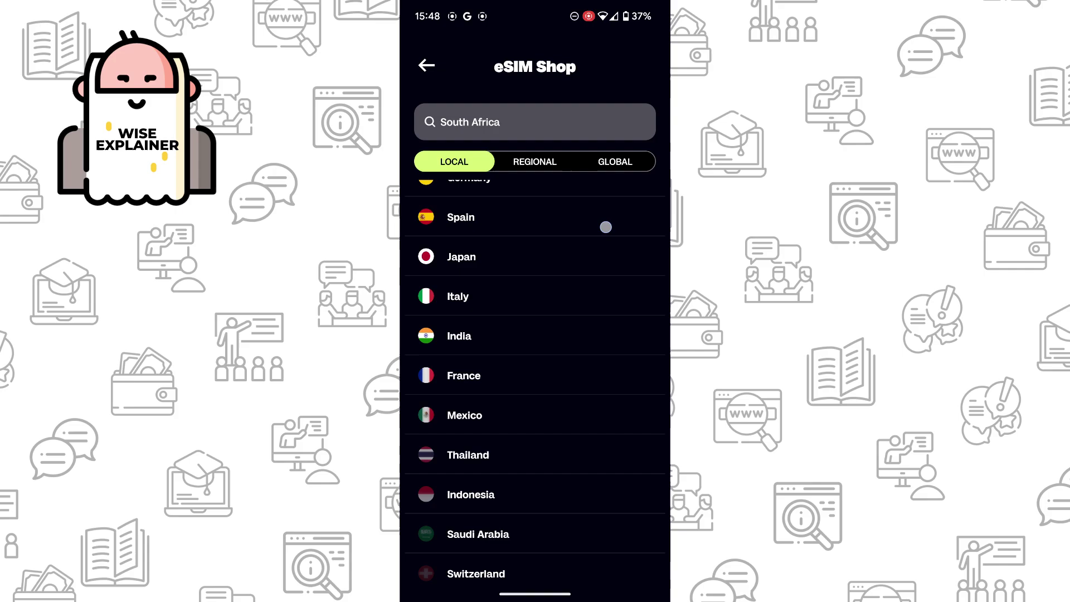
{"action": "scroll", "coordinate": [568, 419], "scroll_direction": "down", "scroll_amount": 3}
{"action": "scroll", "coordinate": [586, 377], "scroll_direction": "down", "scroll_amount": 5}
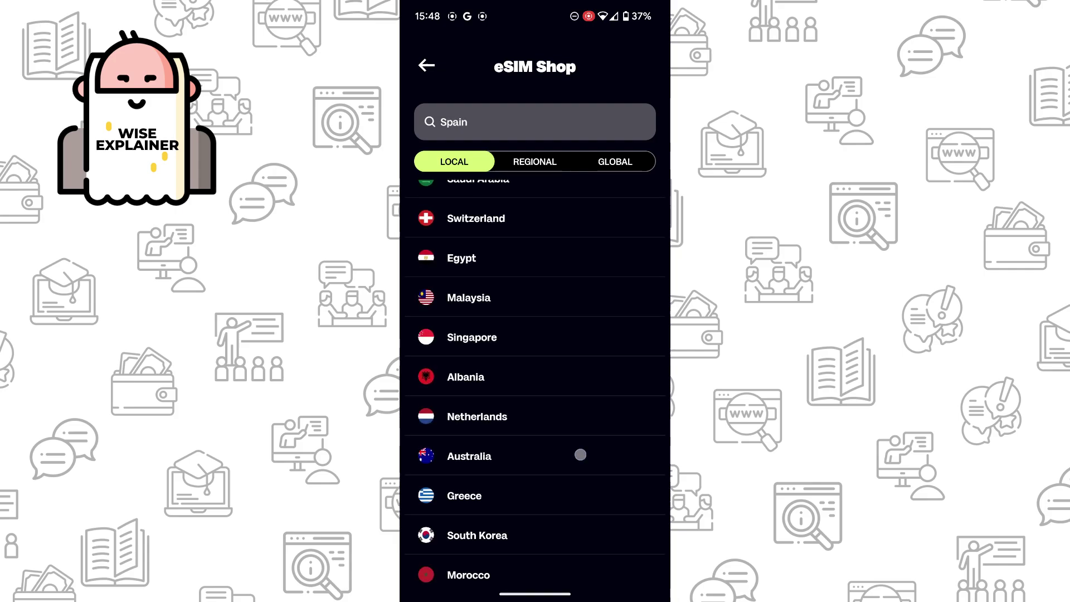
Step: Open Australia's eSIM plans and pick the 50 GB, 30-day plan
{"action": "left_click", "coordinate": [580, 449]}
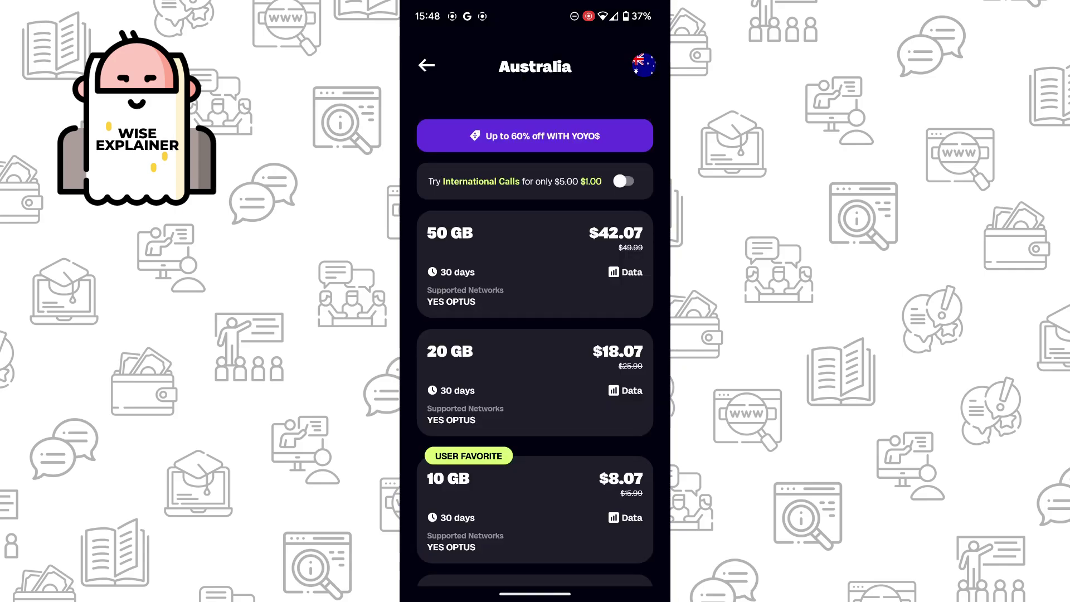
{"action": "scroll", "coordinate": [535, 335], "scroll_direction": "down", "scroll_amount": 2}
{"action": "scroll", "coordinate": [535, 334], "scroll_direction": "down", "scroll_amount": 1}
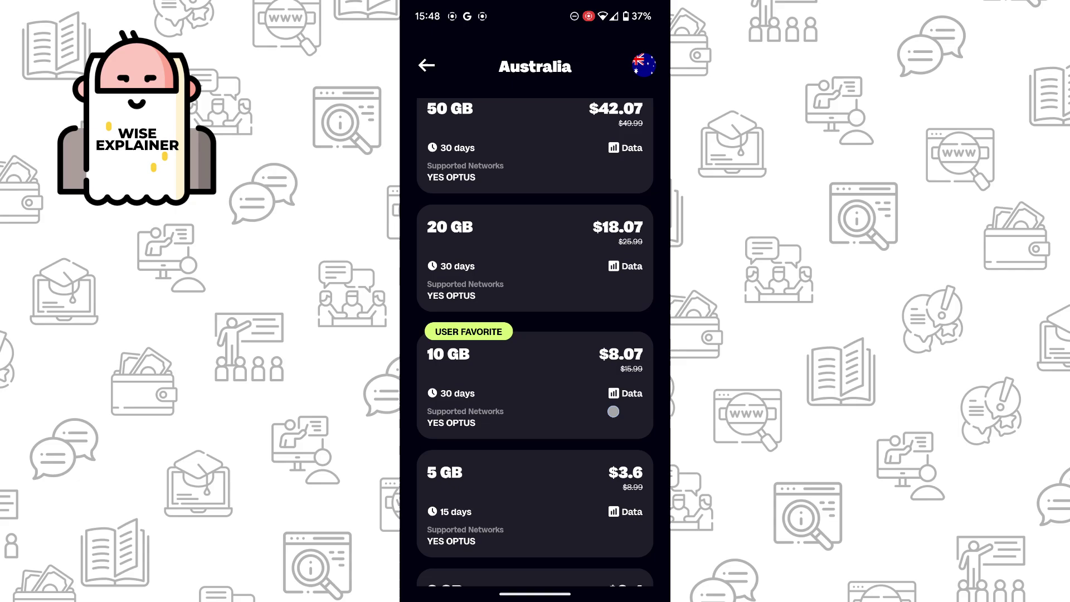
{"action": "scroll", "coordinate": [535, 335], "scroll_direction": "down", "scroll_amount": 3}
{"action": "scroll", "coordinate": [535, 335], "scroll_direction": "up", "scroll_amount": 3}
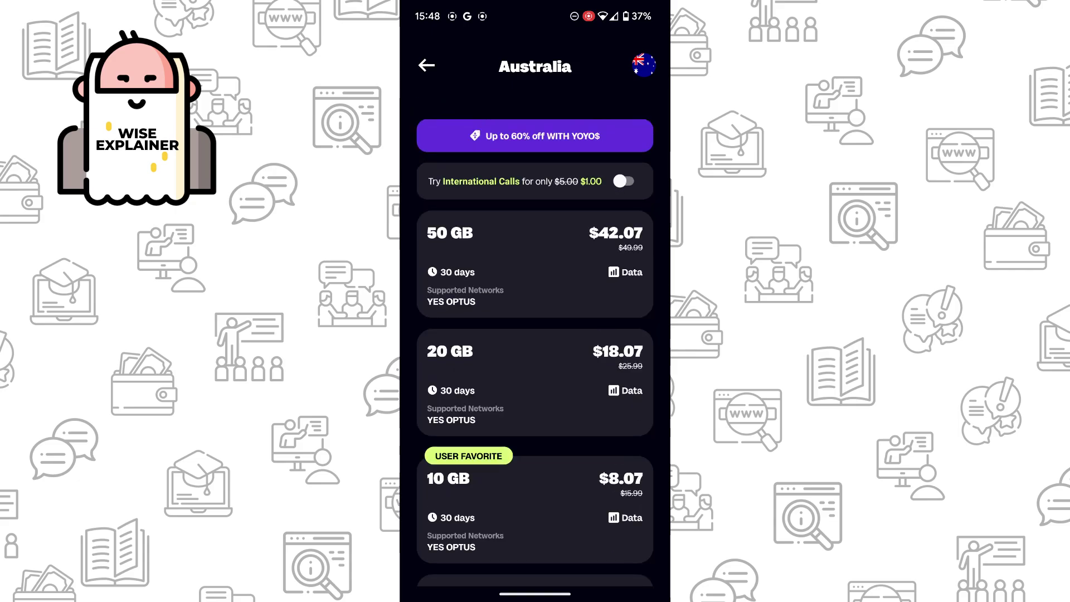
{"action": "left_click", "coordinate": [539, 277]}
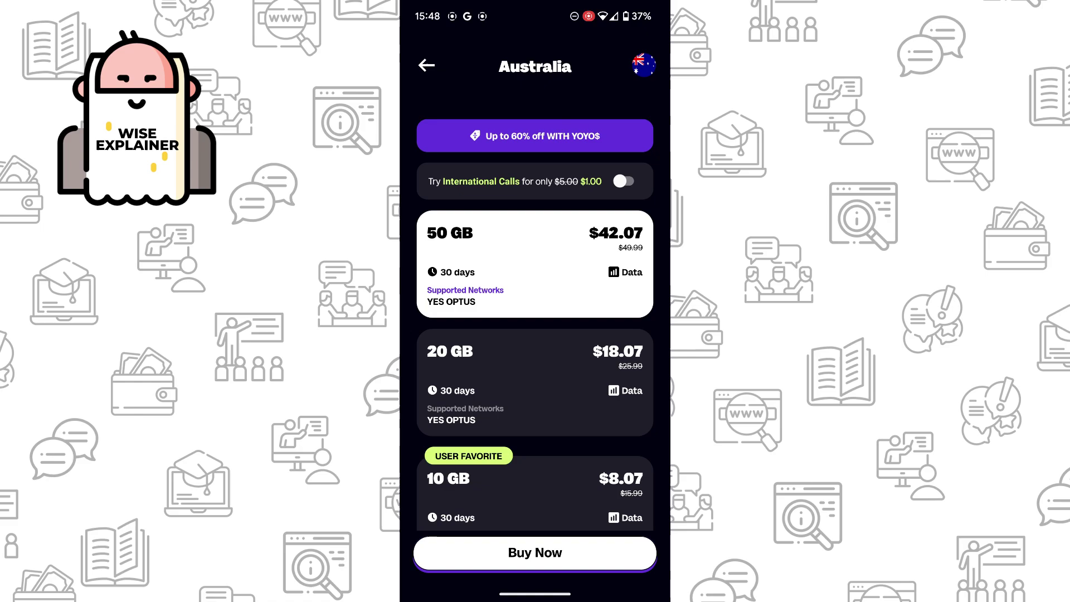
Step: Buy the 50 GB plan, confirm eSIM compatibility, and add international calls at checkout
{"action": "left_click", "coordinate": [535, 553]}
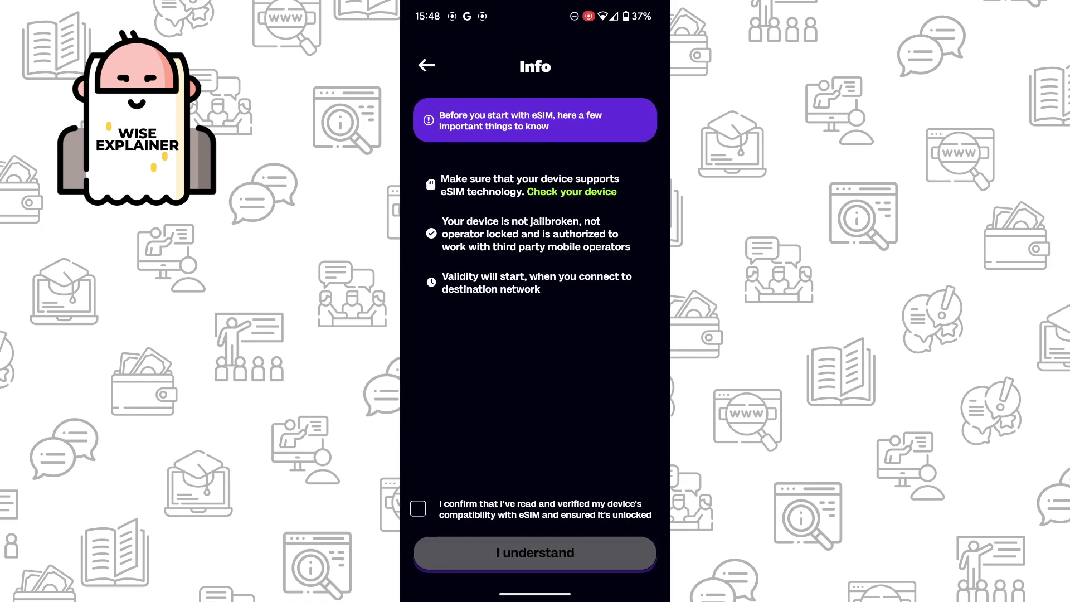
{"action": "left_click", "coordinate": [418, 507]}
{"action": "left_click", "coordinate": [535, 552]}
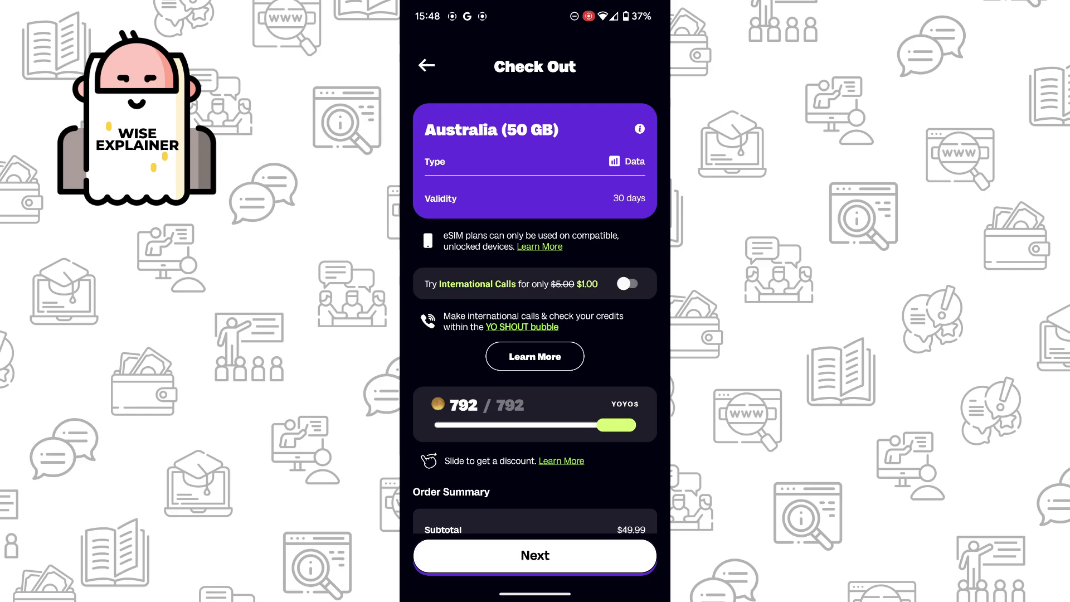
{"action": "mouse_move", "coordinate": [481, 421]}
{"action": "left_mouse_down"}
{"action": "mouse_move", "coordinate": [480, 403]}
{"action": "mouse_move", "coordinate": [615, 407]}
{"action": "left_mouse_up"}
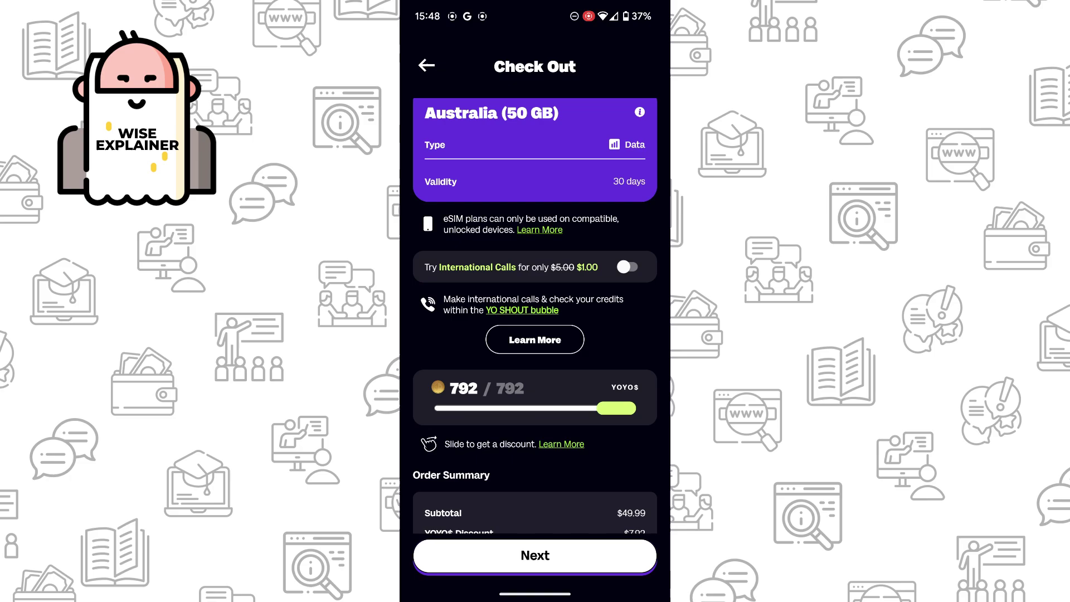
{"action": "left_click", "coordinate": [624, 266]}
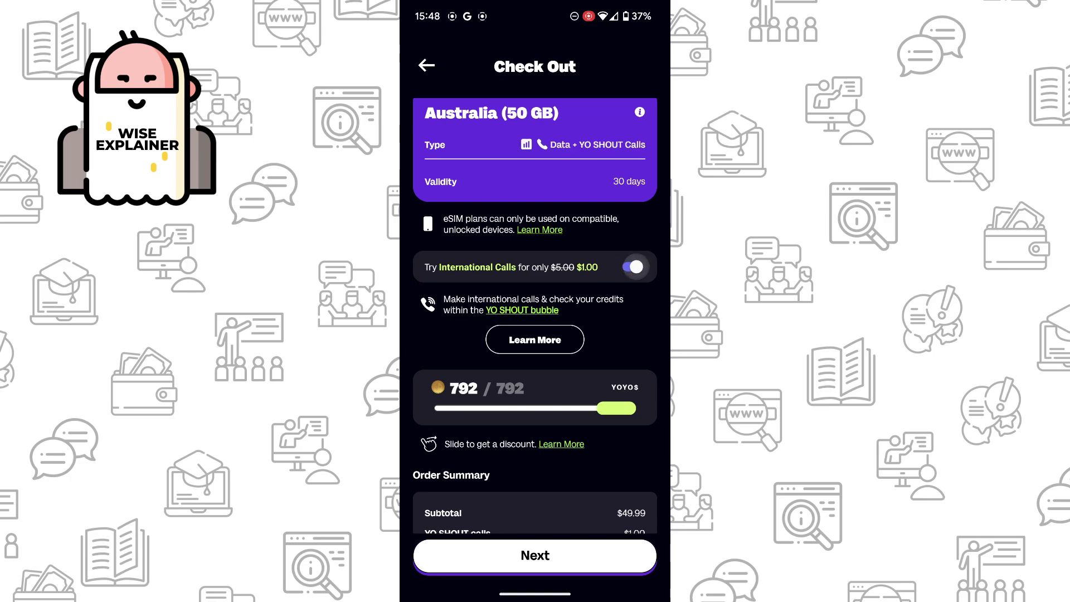
{"action": "scroll", "coordinate": [535, 335], "scroll_direction": "down", "scroll_amount": 3}
{"action": "left_click", "coordinate": [536, 555]}
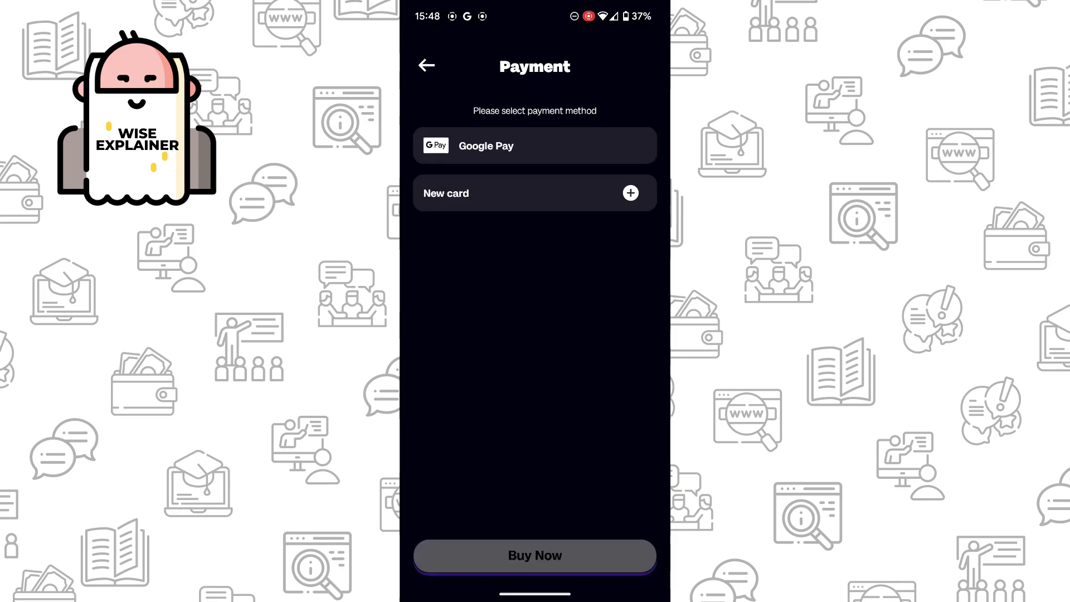
Step: Start a new-card payment, then back out to the Australia plan list
{"action": "left_click", "coordinate": [535, 193]}
{"action": "left_click", "coordinate": [535, 555]}
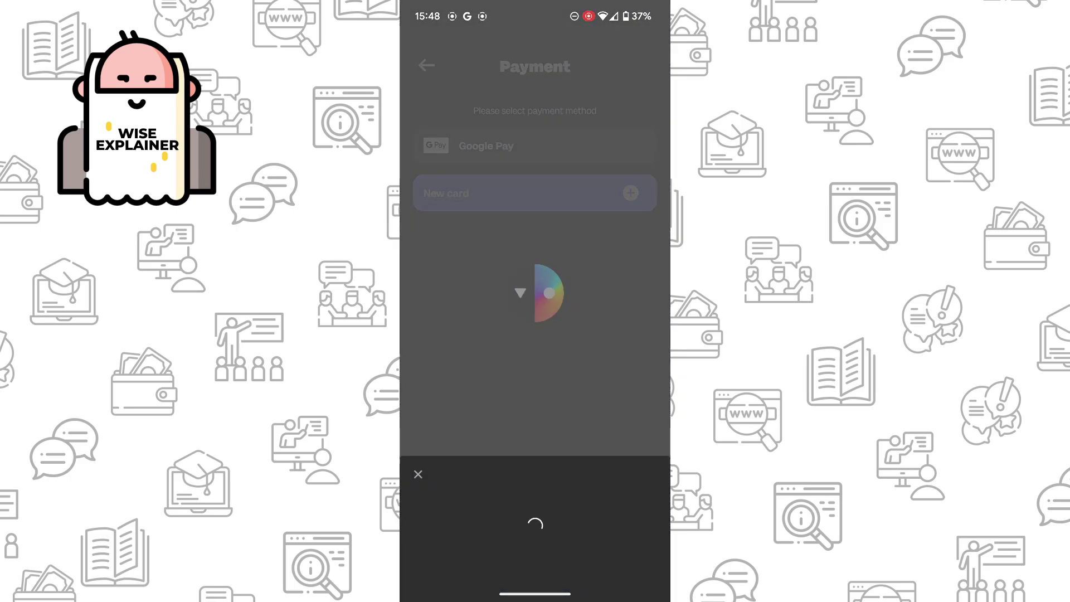
{"action": "left_click_drag", "start_coordinate": [668, 125], "coordinate": [587, 132]}
{"action": "left_click_drag", "start_coordinate": [667, 122], "coordinate": [585, 125]}
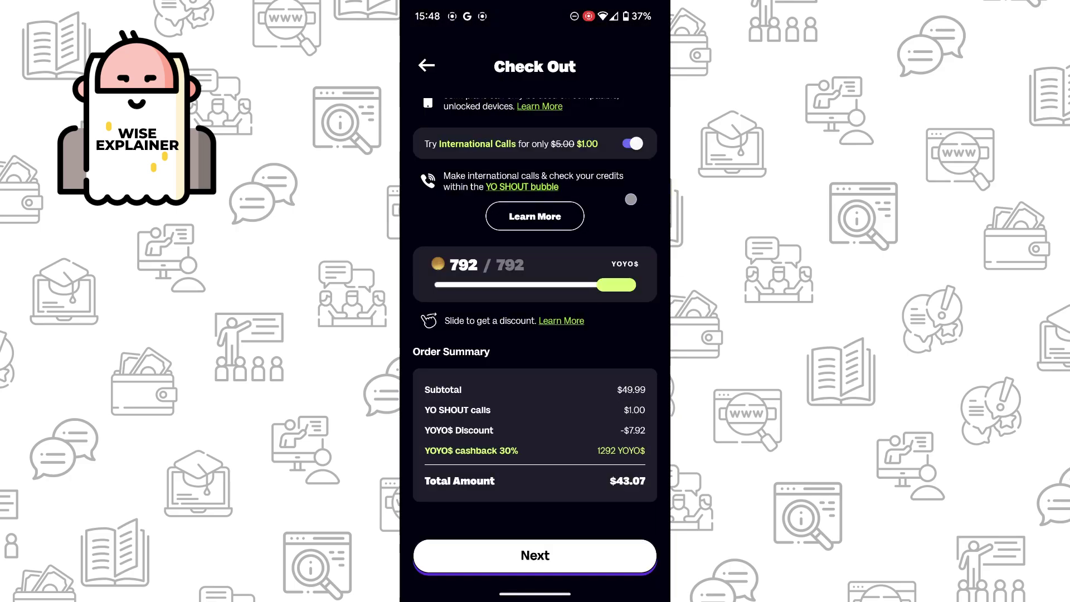
{"action": "left_click_drag", "start_coordinate": [667, 125], "coordinate": [586, 130]}
{"action": "left_click_drag", "start_coordinate": [667, 163], "coordinate": [602, 167]}
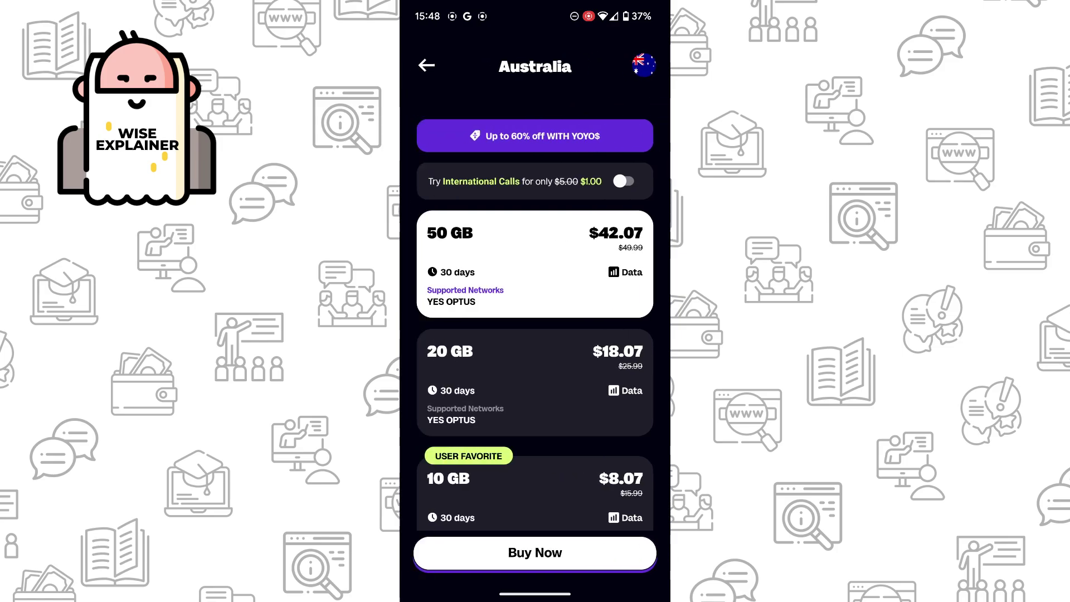
Step: Back out from the Australia page to the eSIM Shop, then to the main menu
{"action": "left_click_drag", "start_coordinate": [668, 242], "coordinate": [602, 244]}
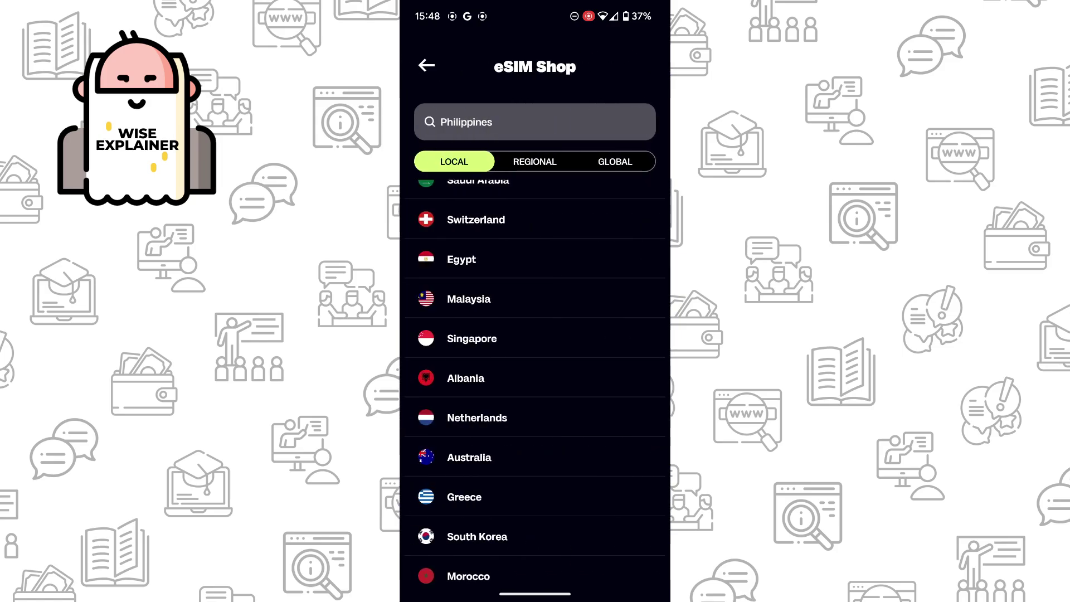
{"action": "left_click_drag", "start_coordinate": [667, 217], "coordinate": [619, 219]}
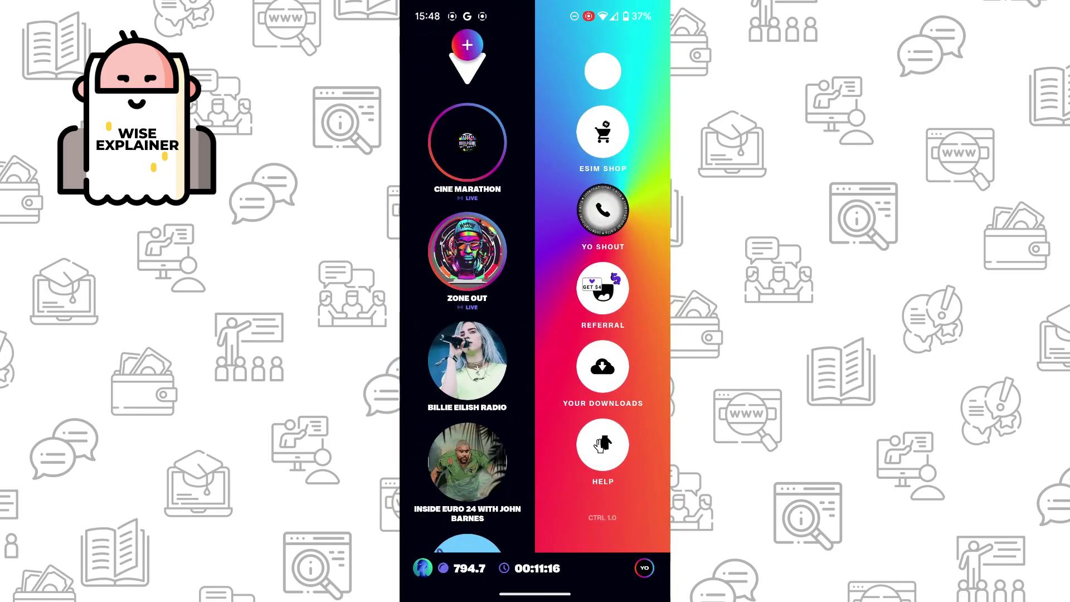